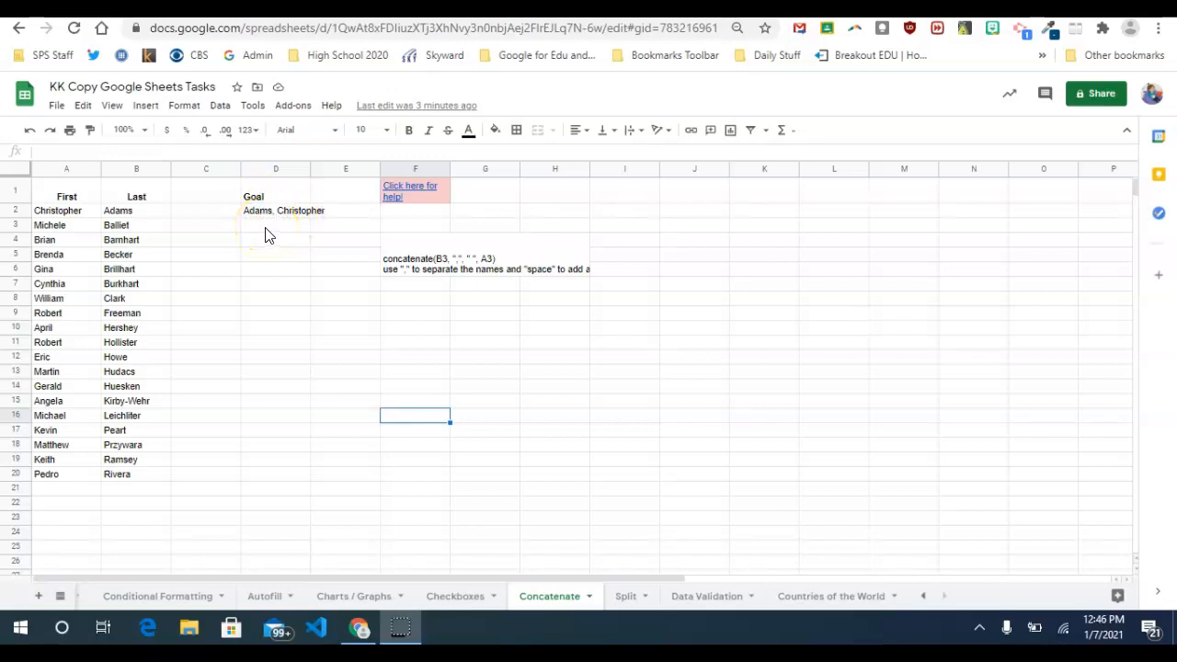
Enter the formula =CONCATENATE(B3,",",A3) in cell D3 to join the last and first names with a comma.
click(266, 230)
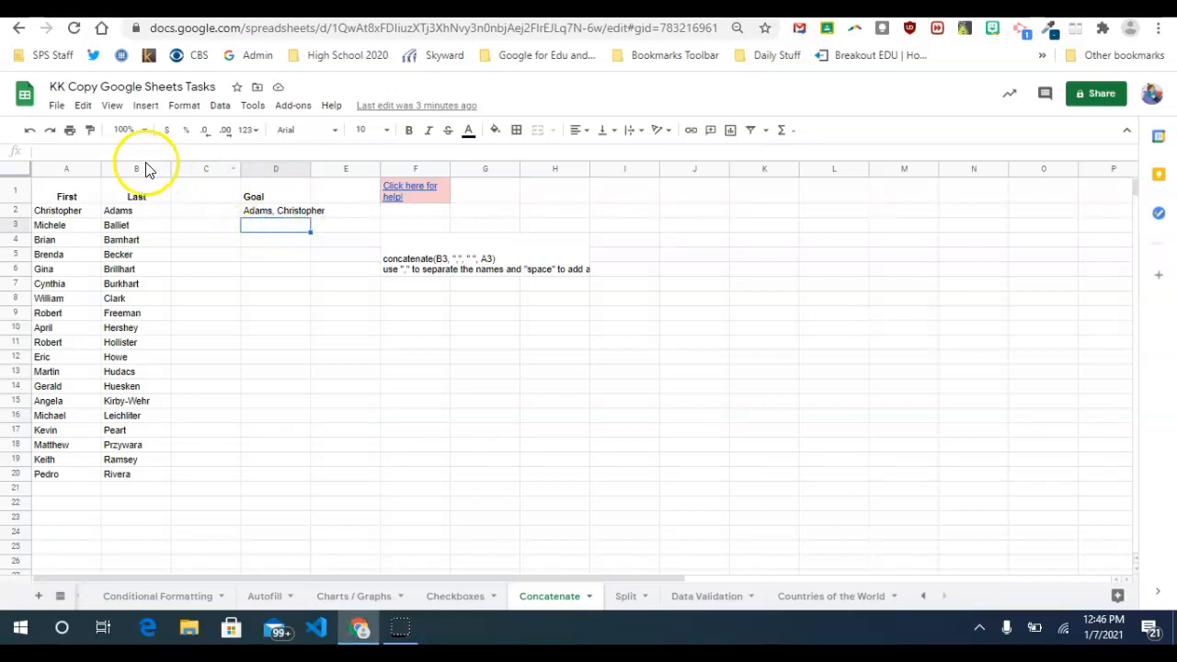
click(48, 154)
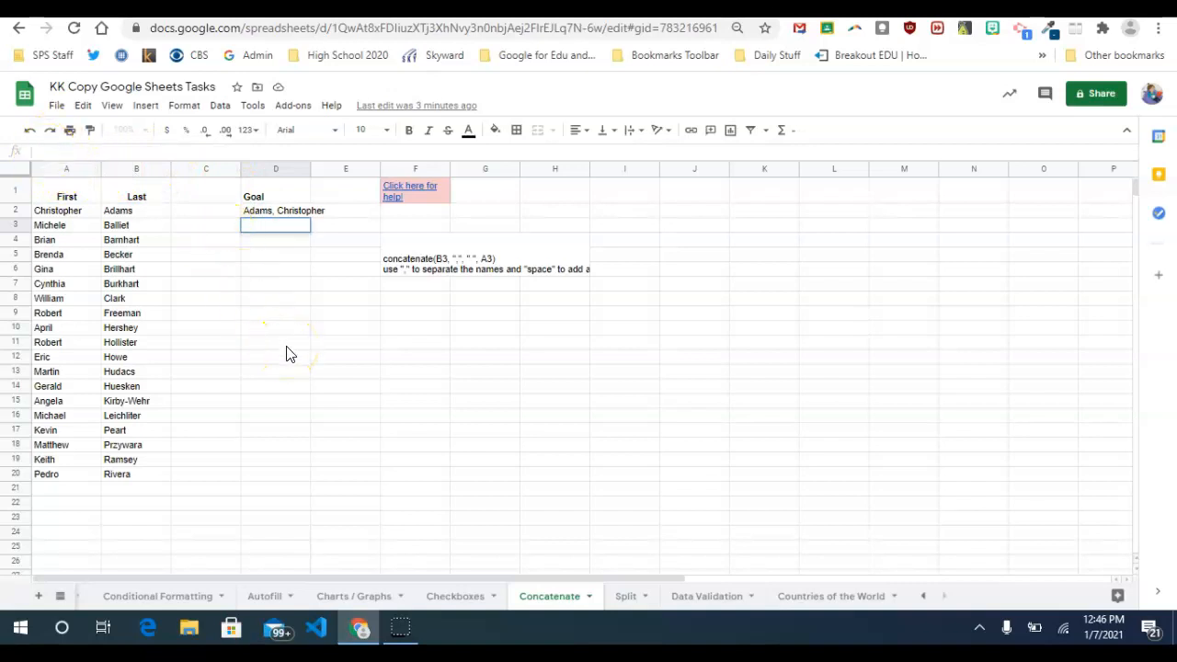
text(=)
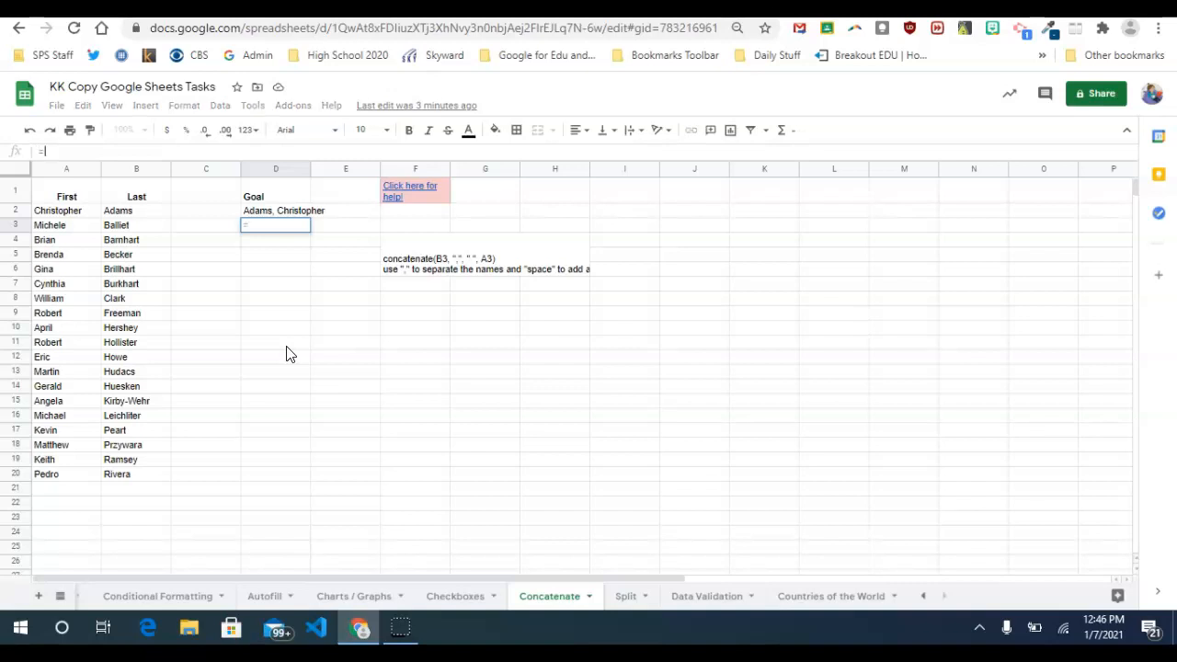
text(con)
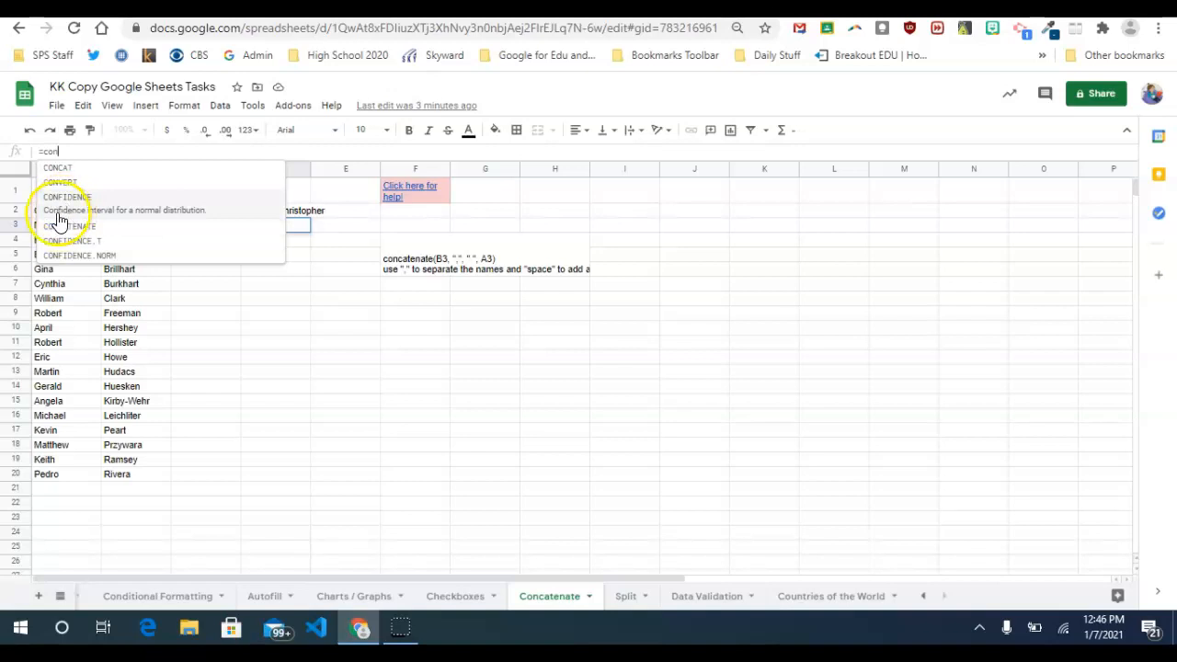
click(60, 219)
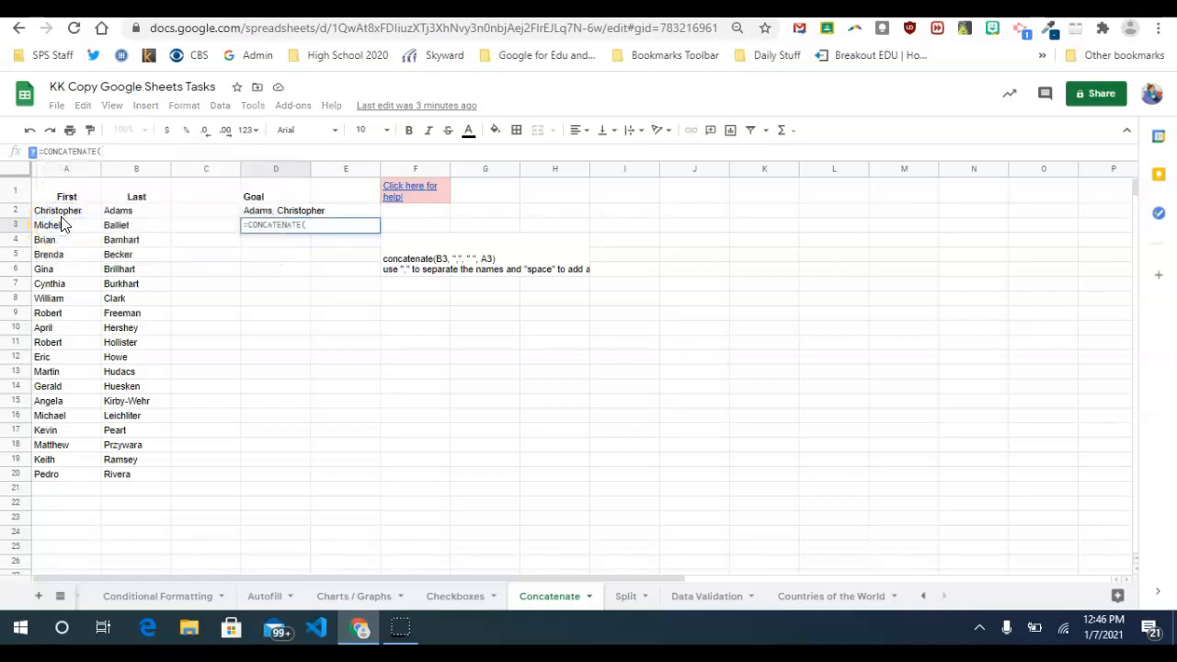
click(133, 230)
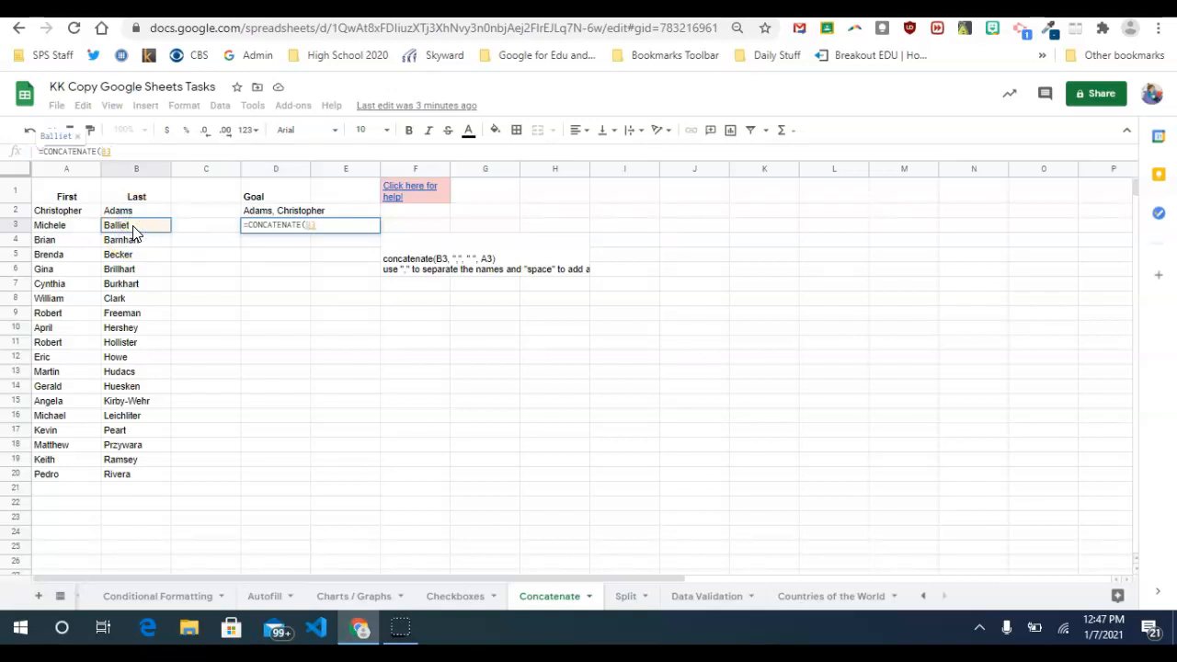
text(,)
text(",)
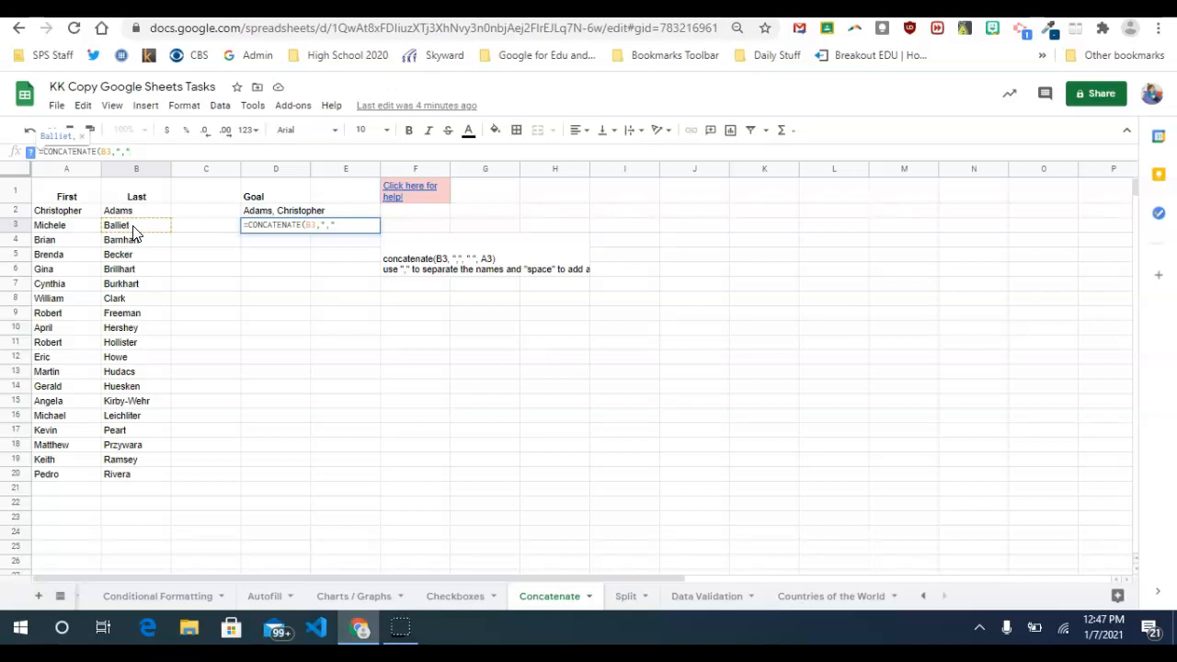
text(,)
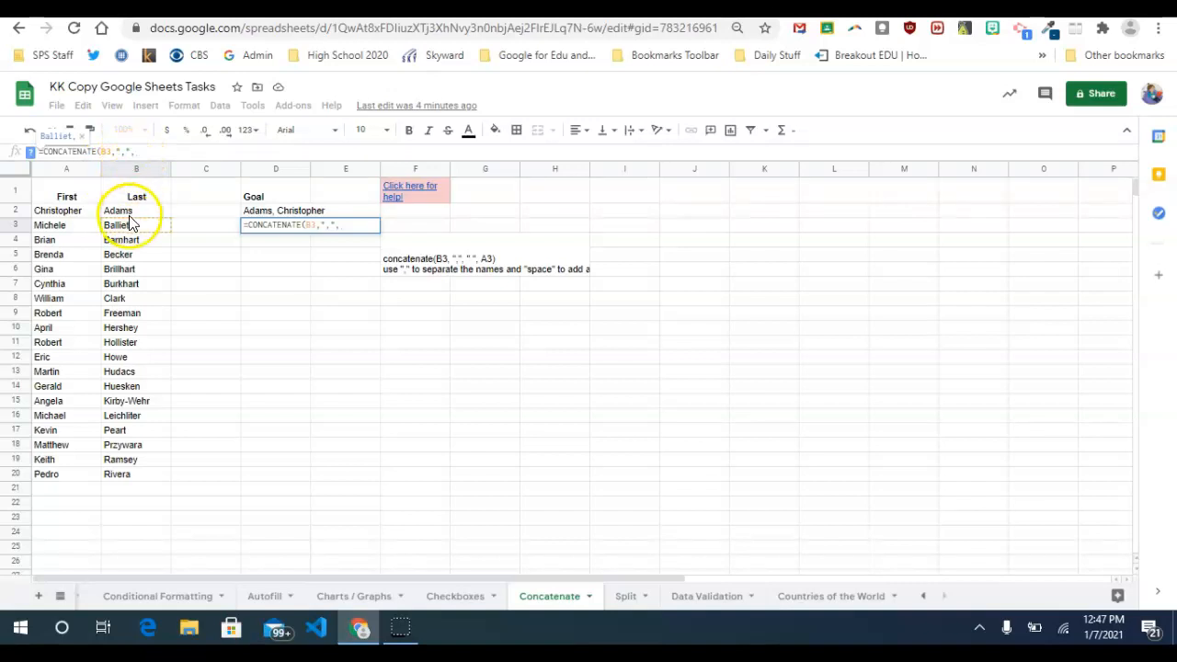
click(57, 230)
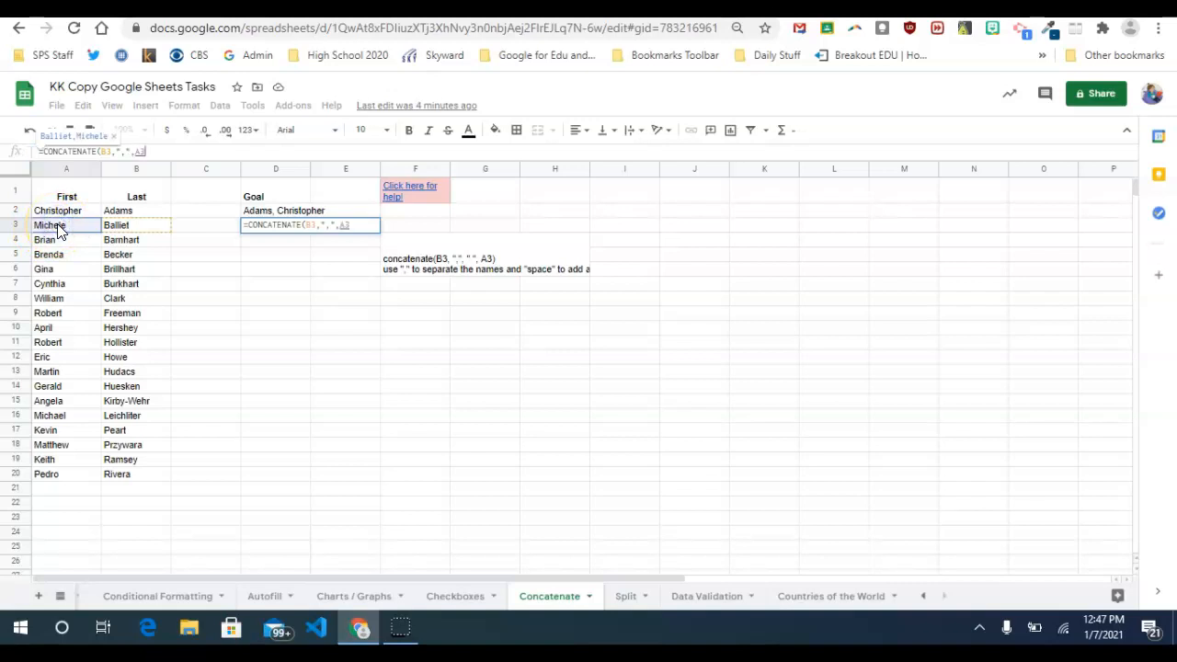
text())
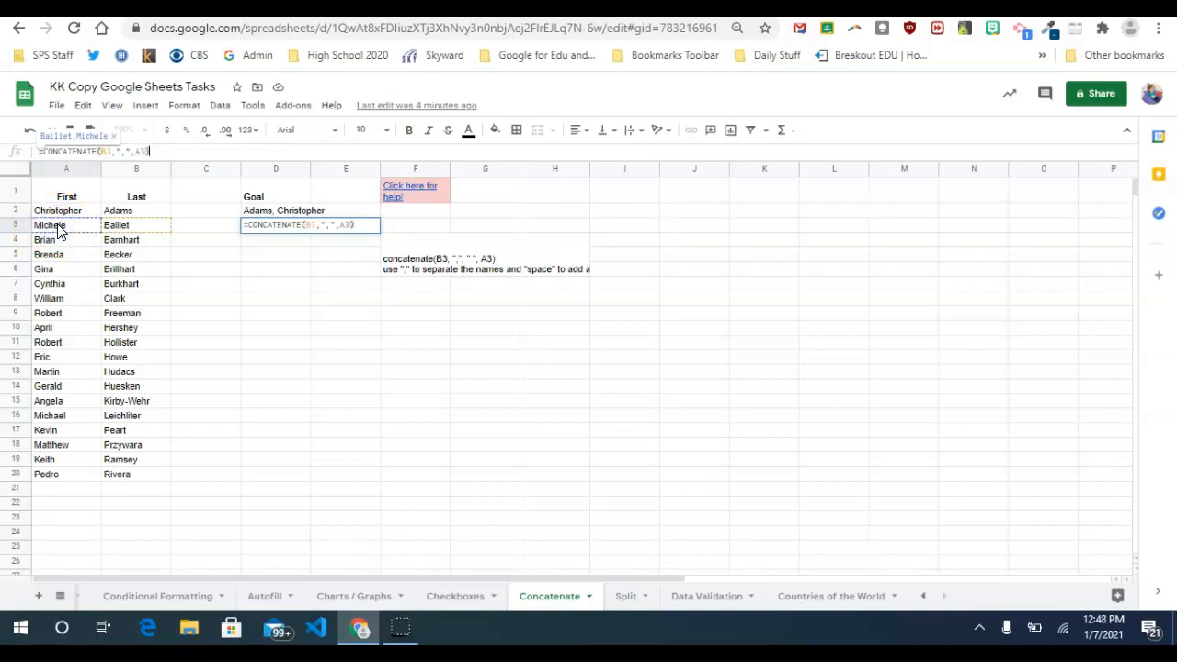
key(Return)
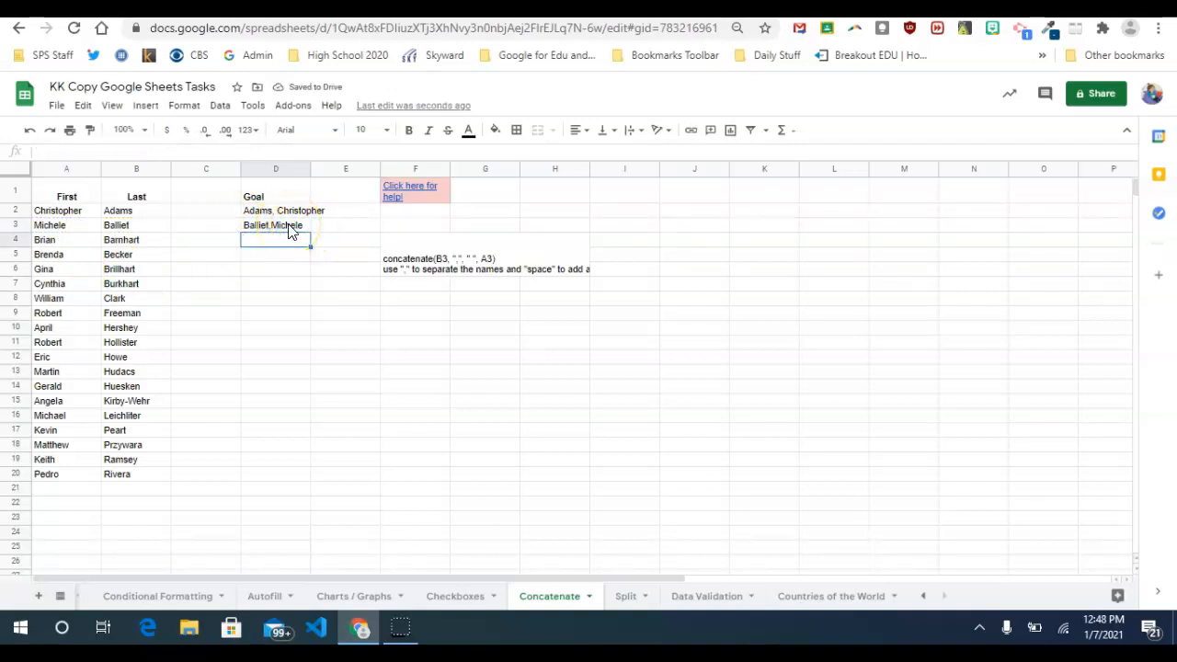
Fill the D3 formula down through D20 and fit column D's width to its contents.
click(286, 227)
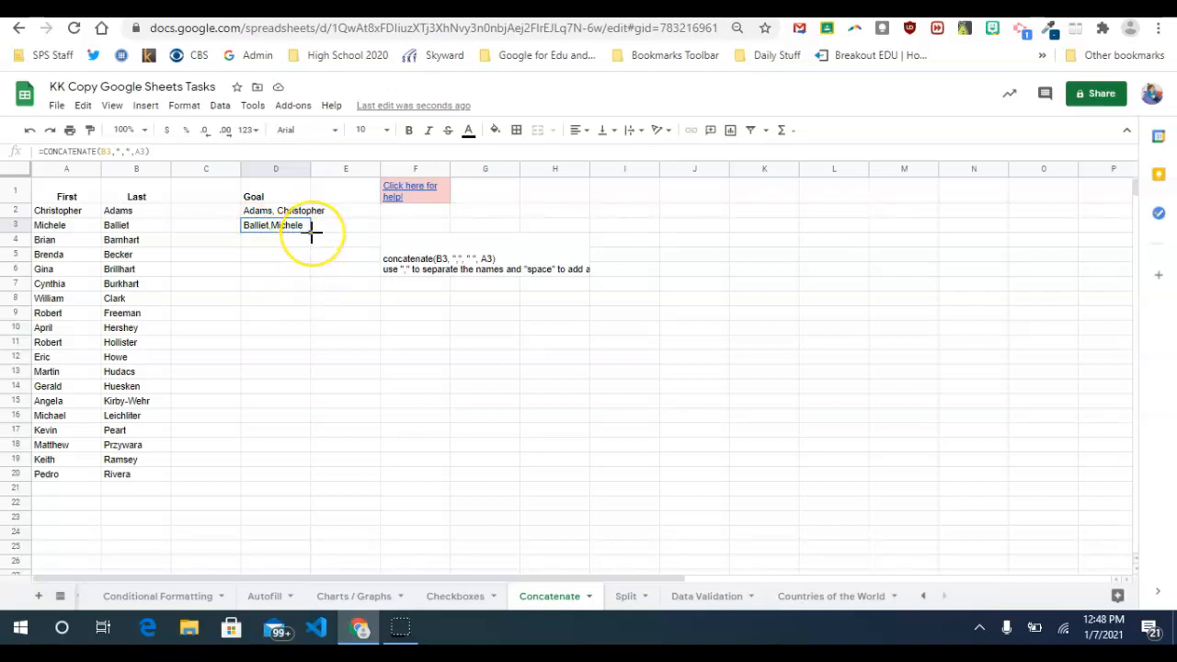
drag(312, 233, 296, 481)
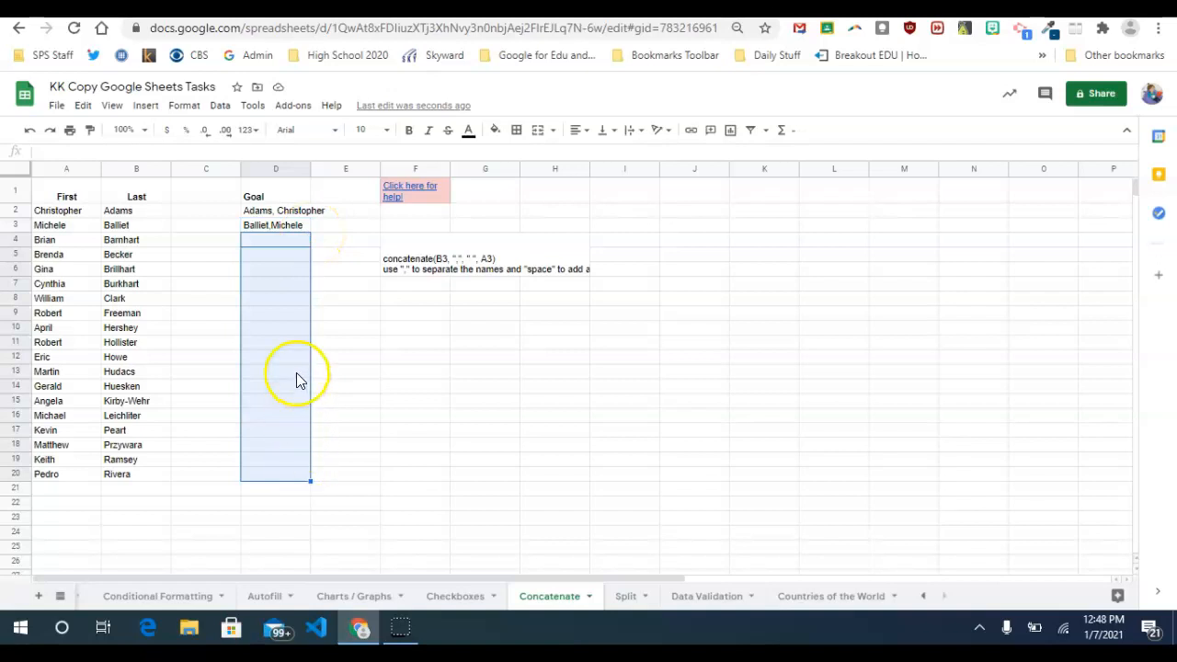
click(290, 226)
drag(311, 232, 310, 479)
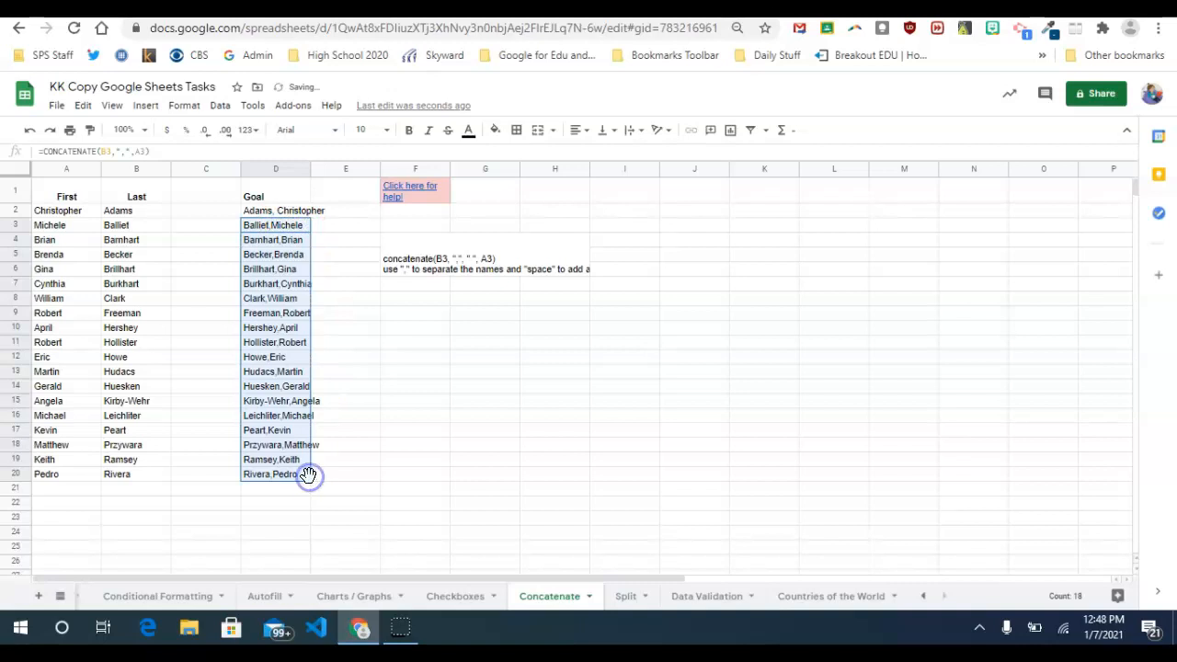
click(345, 327)
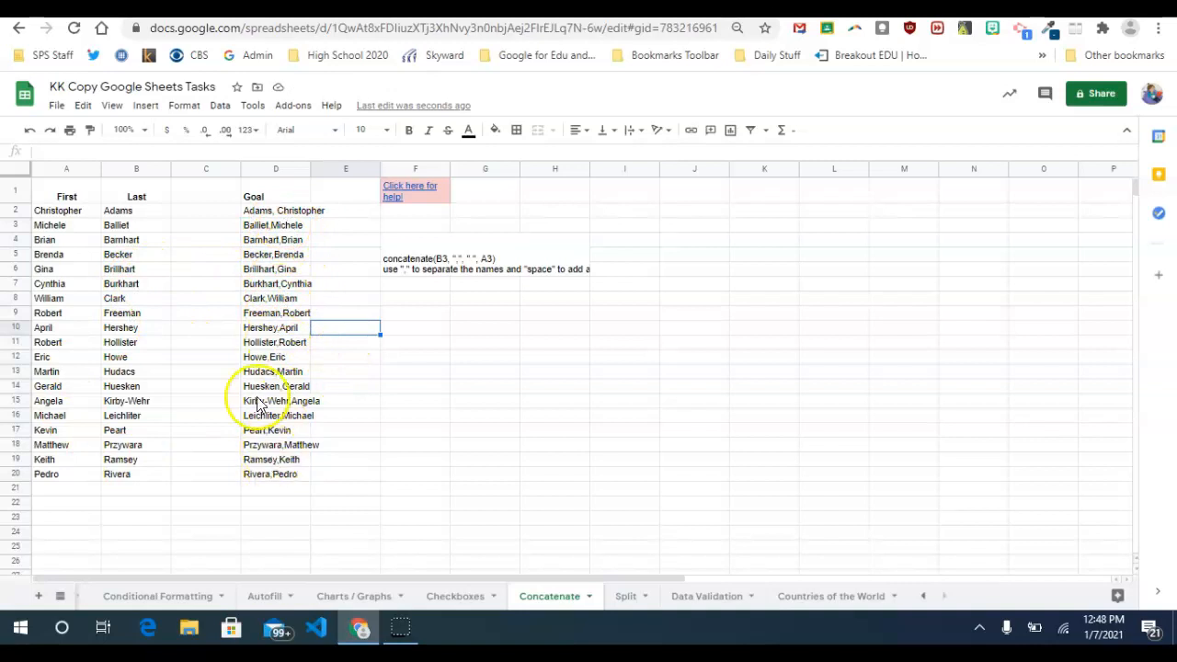
double_click(310, 168)
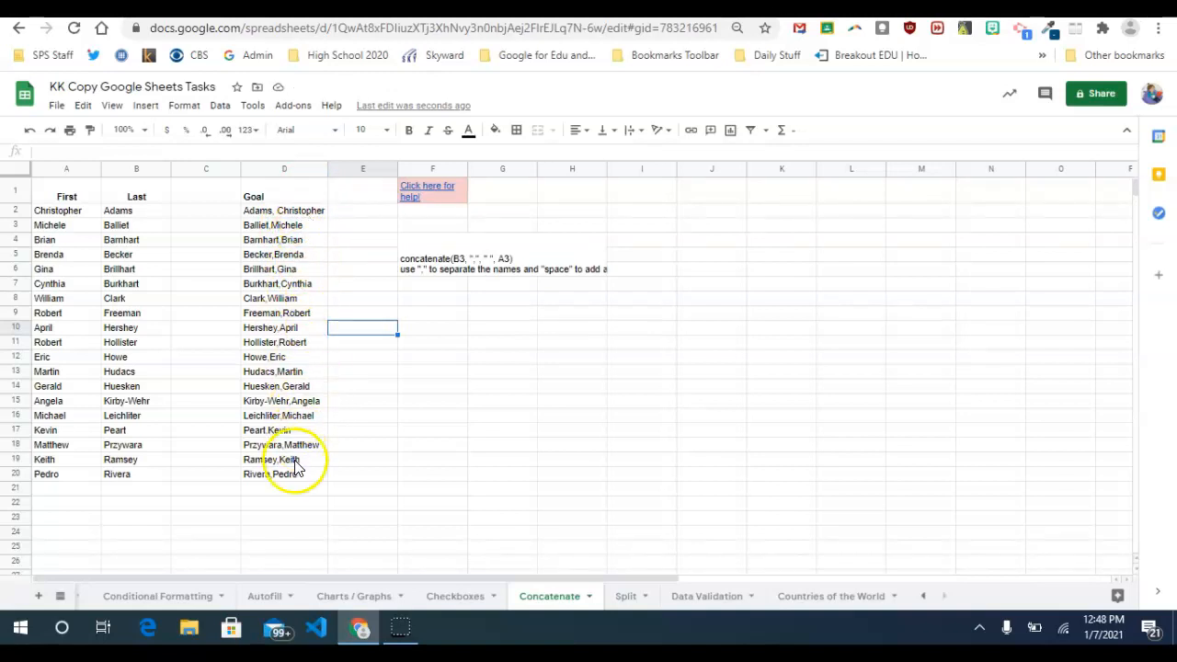
Add a space argument to the D3 formula after the comma, making it =CONCATENATE(B3,","," ",A3).
click(283, 225)
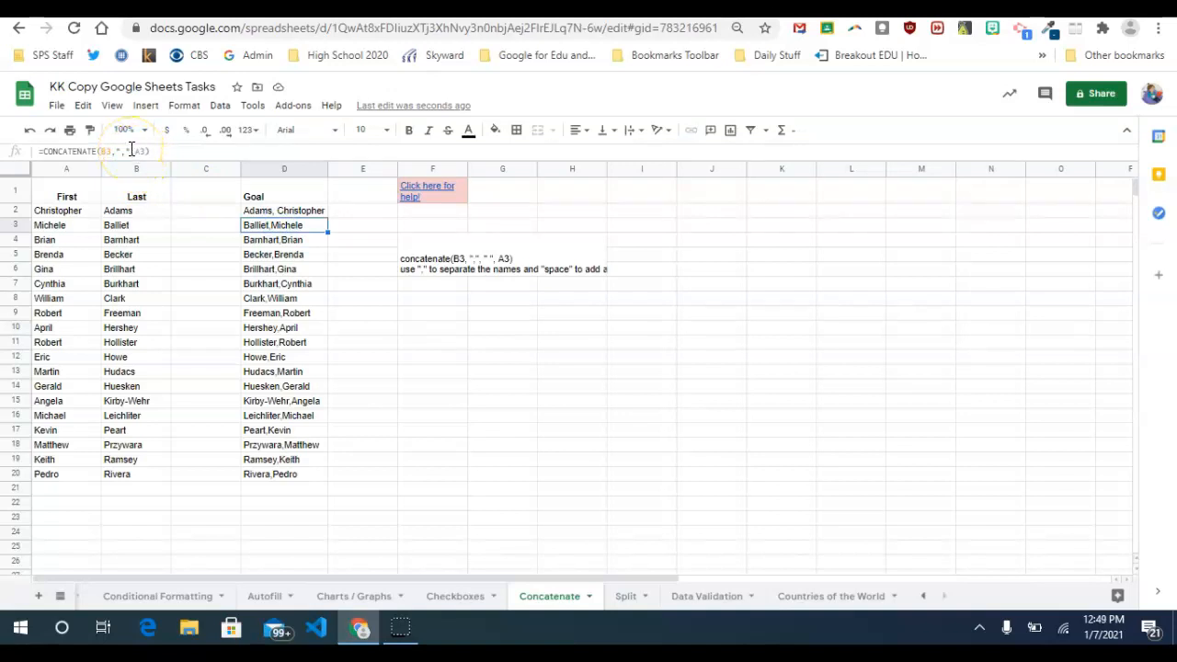
click(132, 150)
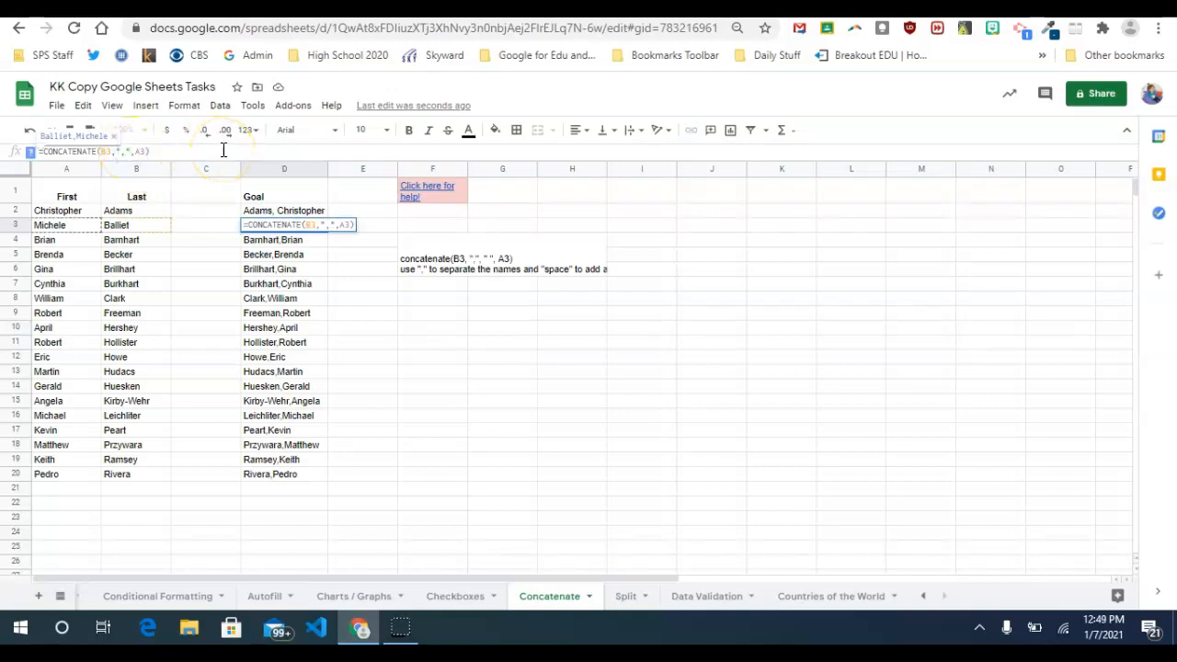
text(," ",)
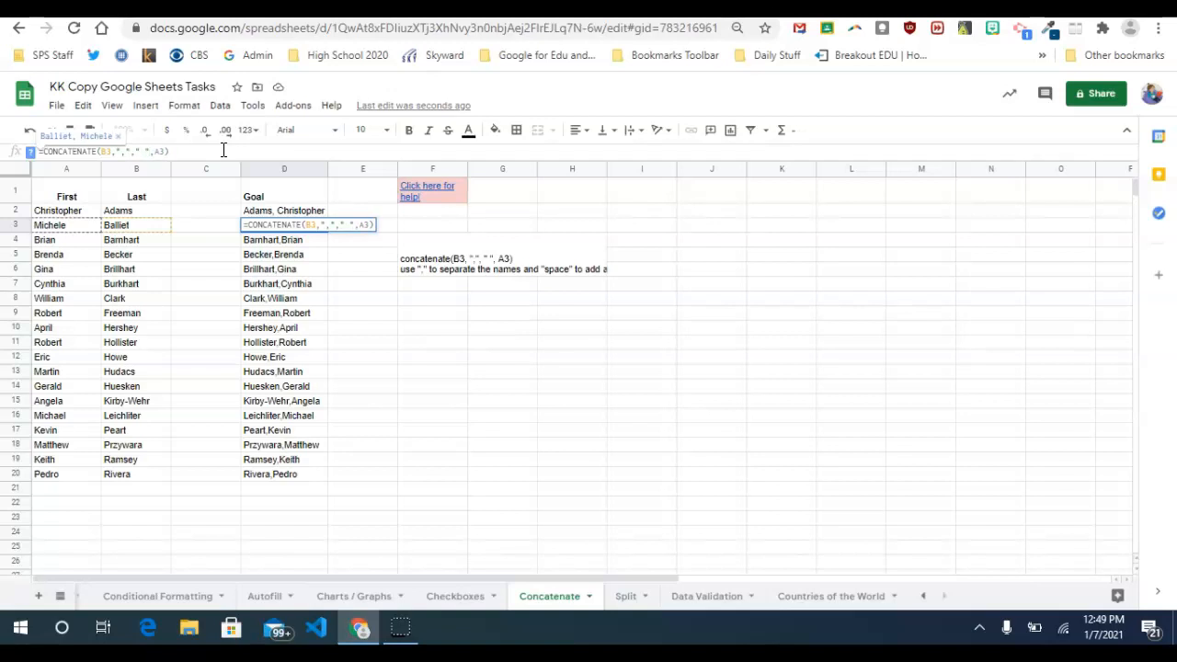
click(184, 151)
key(Return)
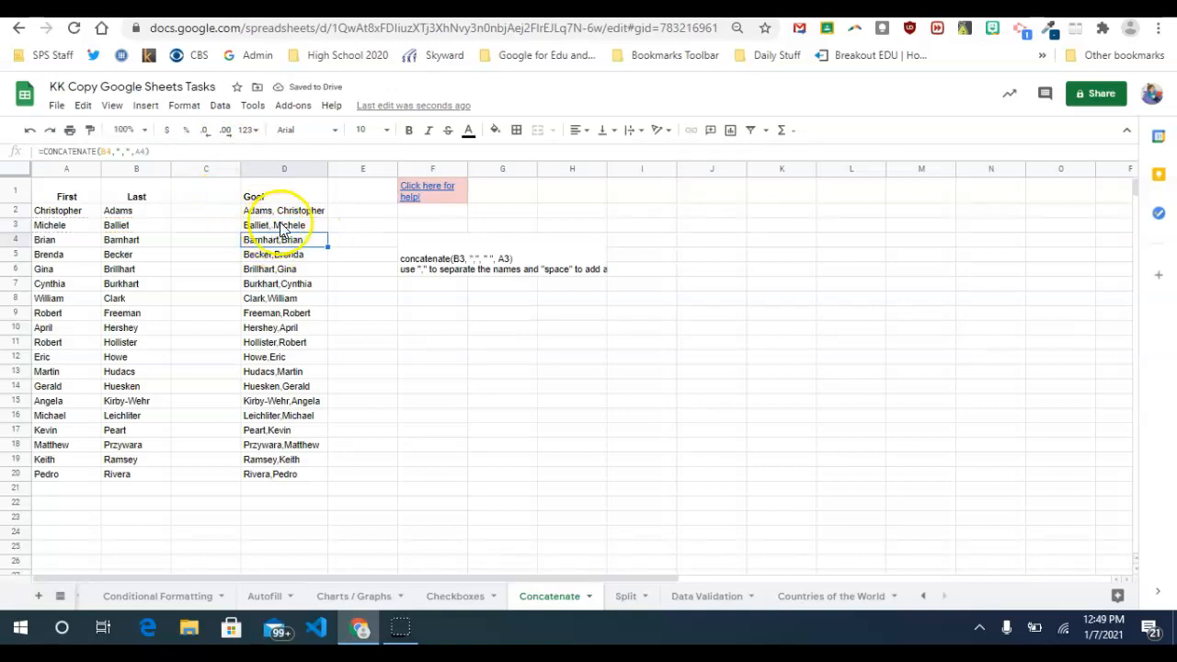
Copy the revised D3 formula with the added space down the Goal column through D20.
click(294, 212)
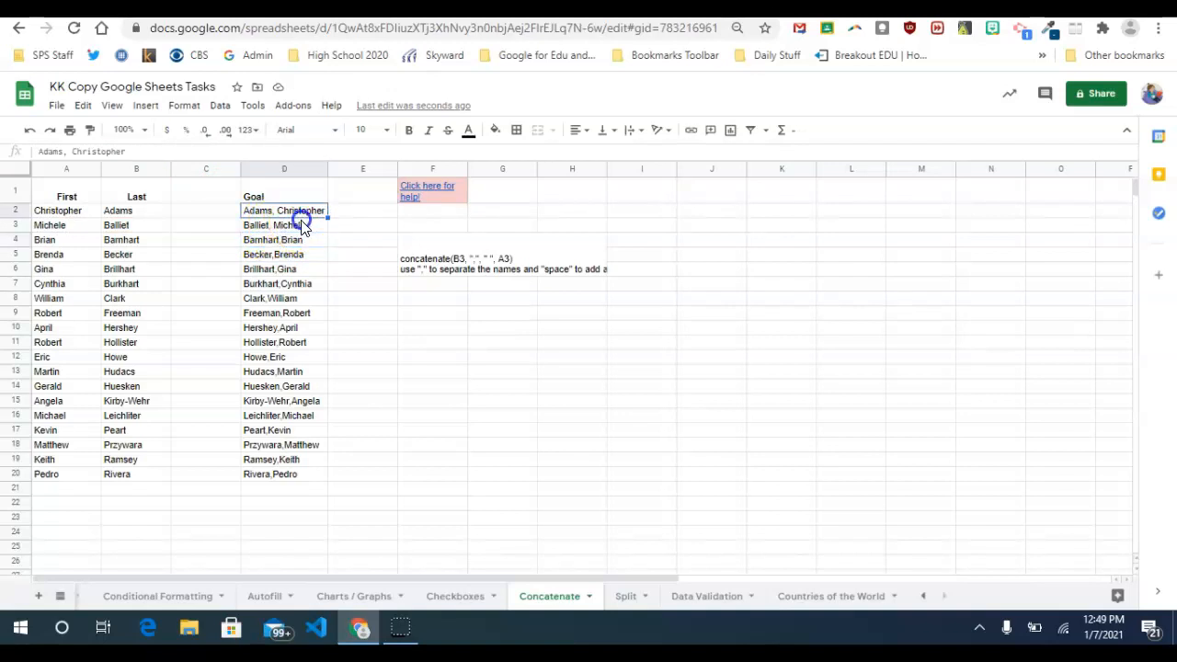
click(316, 229)
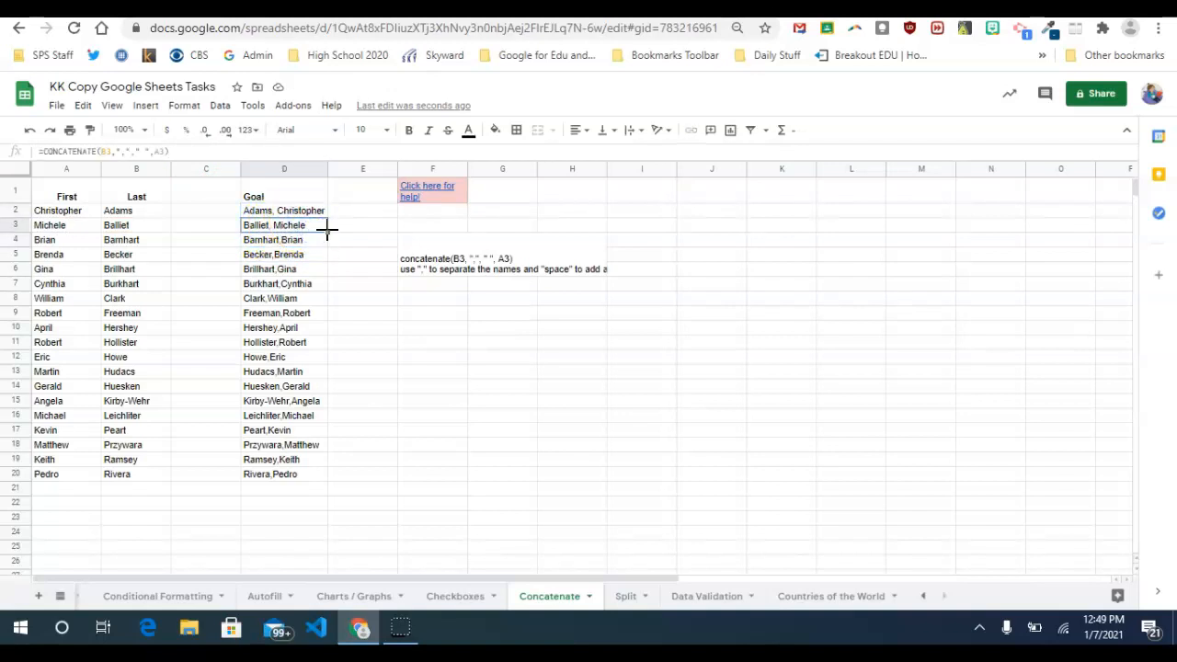
drag(326, 233, 325, 245)
drag(322, 389, 309, 482)
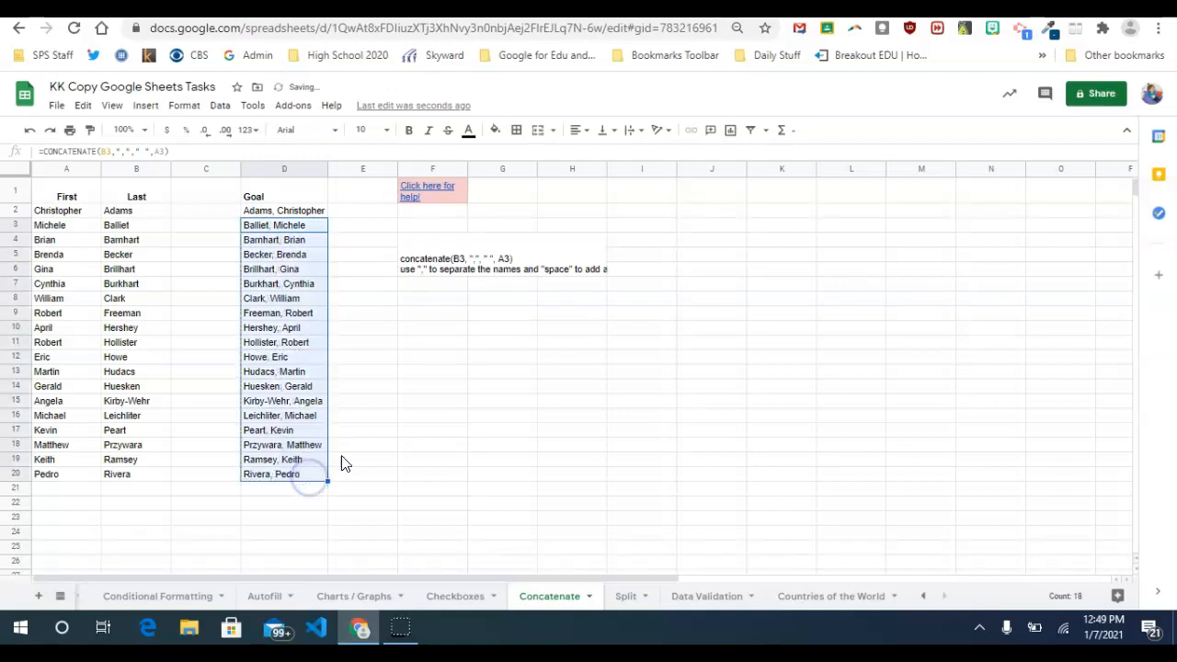
click(345, 446)
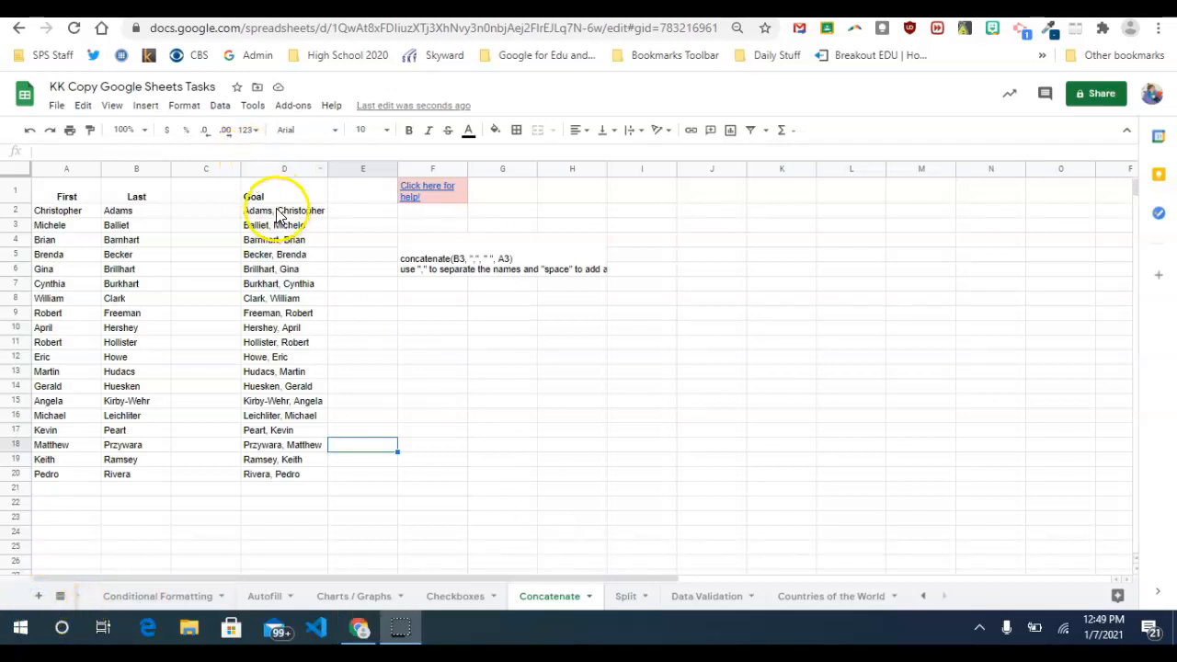
On the Split sheet, enter =SPLIT(A3,",") in cell B3 to separate the name at the comma.
click(623, 600)
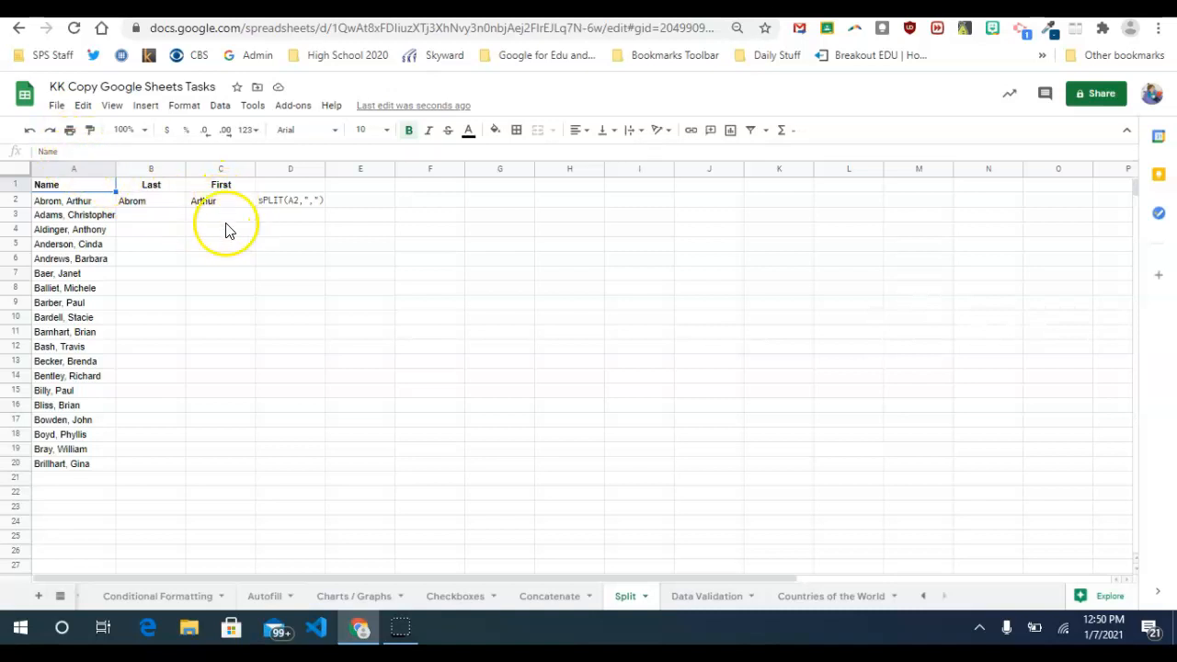
click(155, 221)
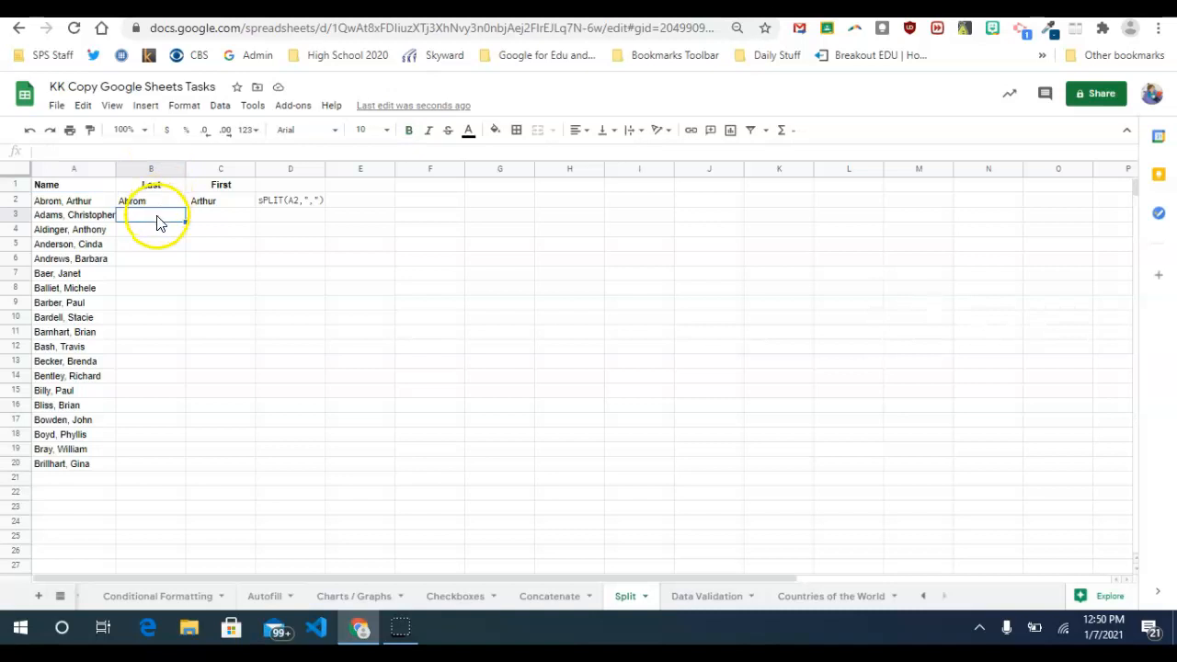
click(54, 150)
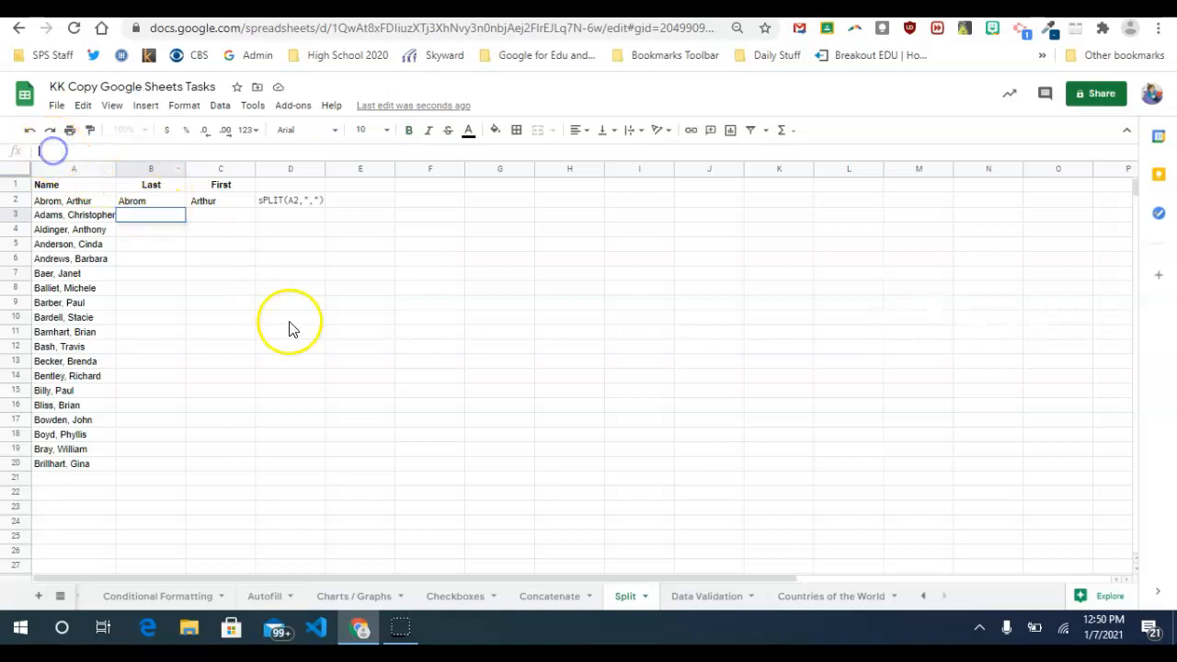
text(=spl)
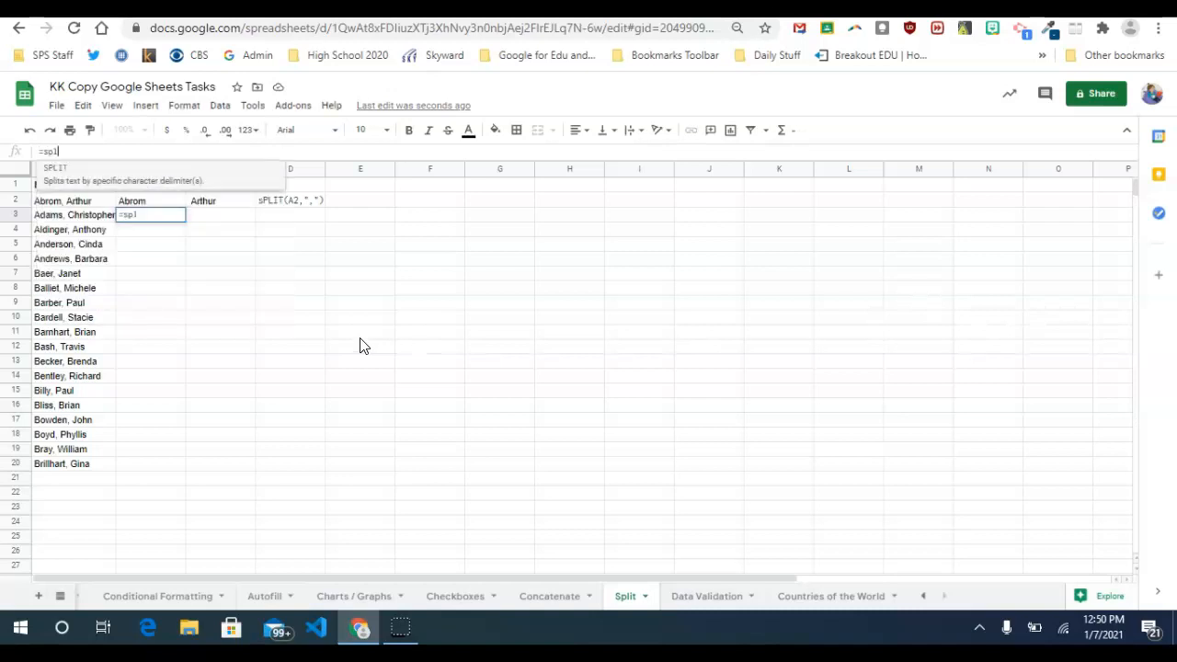
click(54, 172)
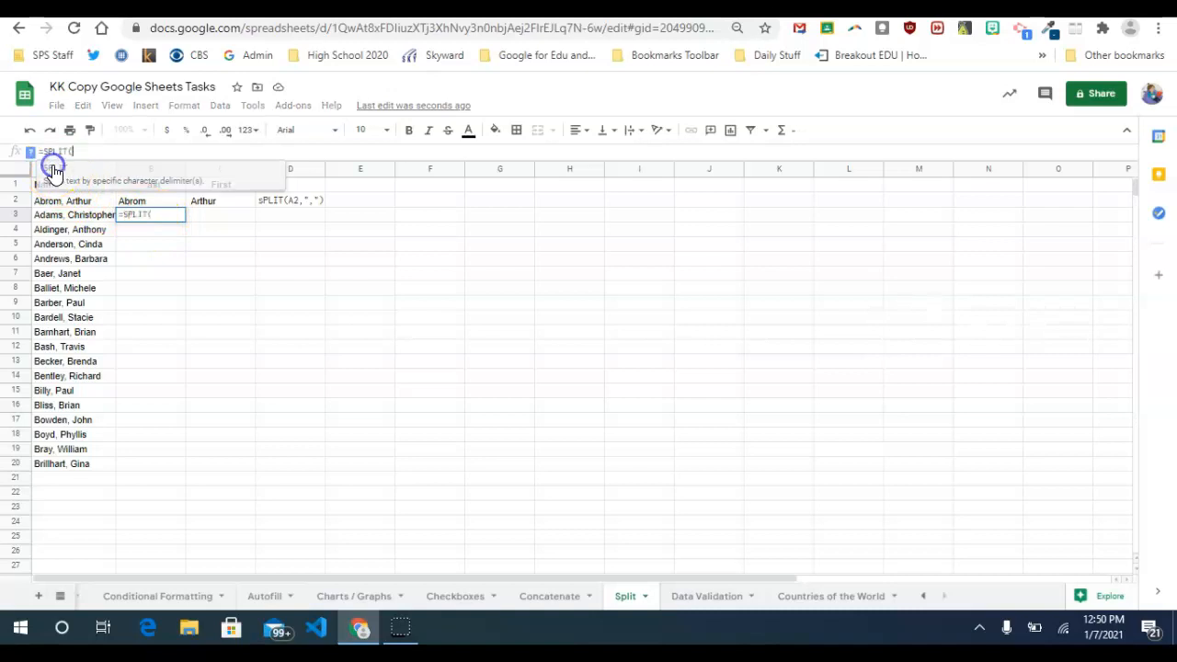
click(63, 219)
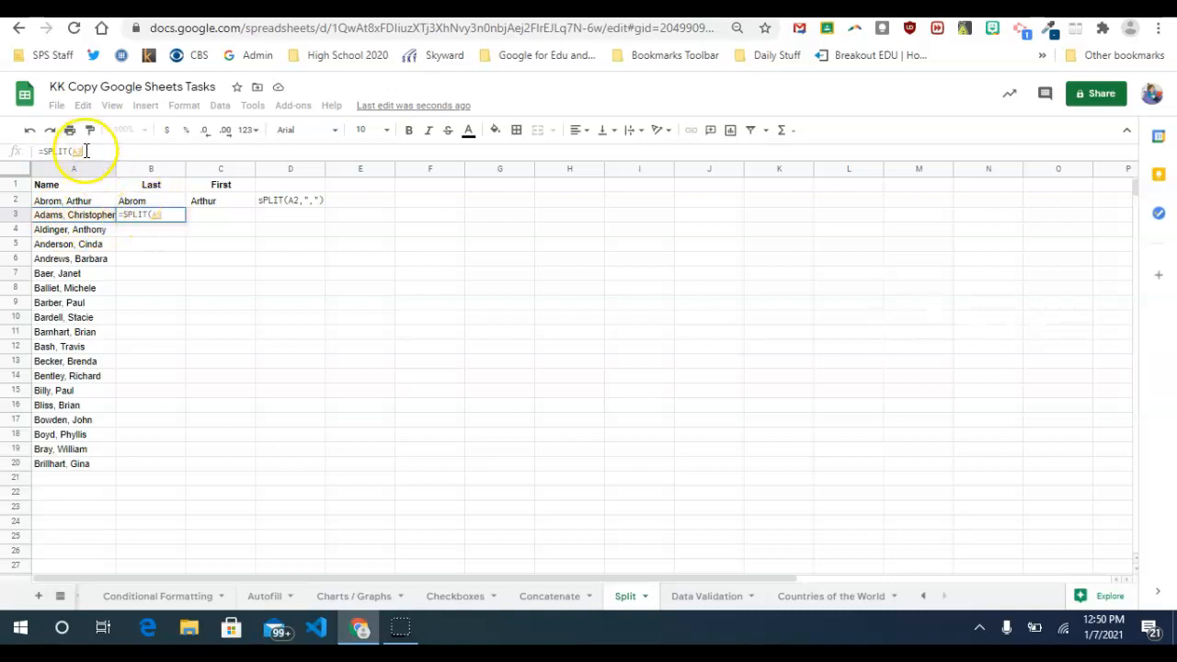
text(,)
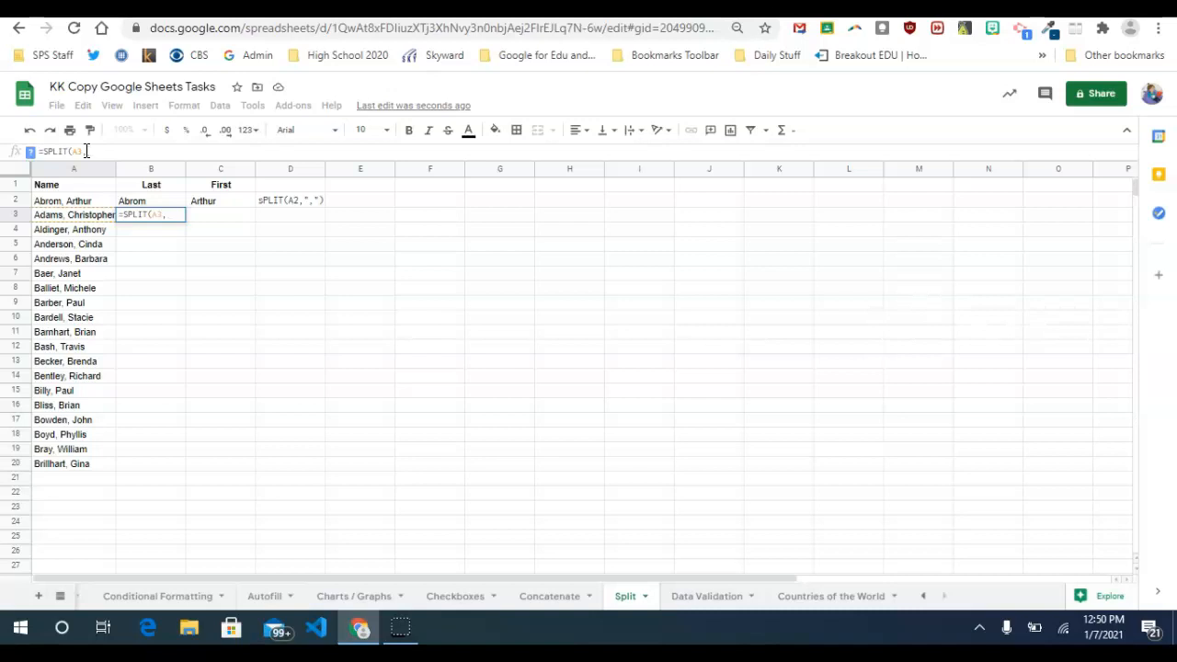
text(")
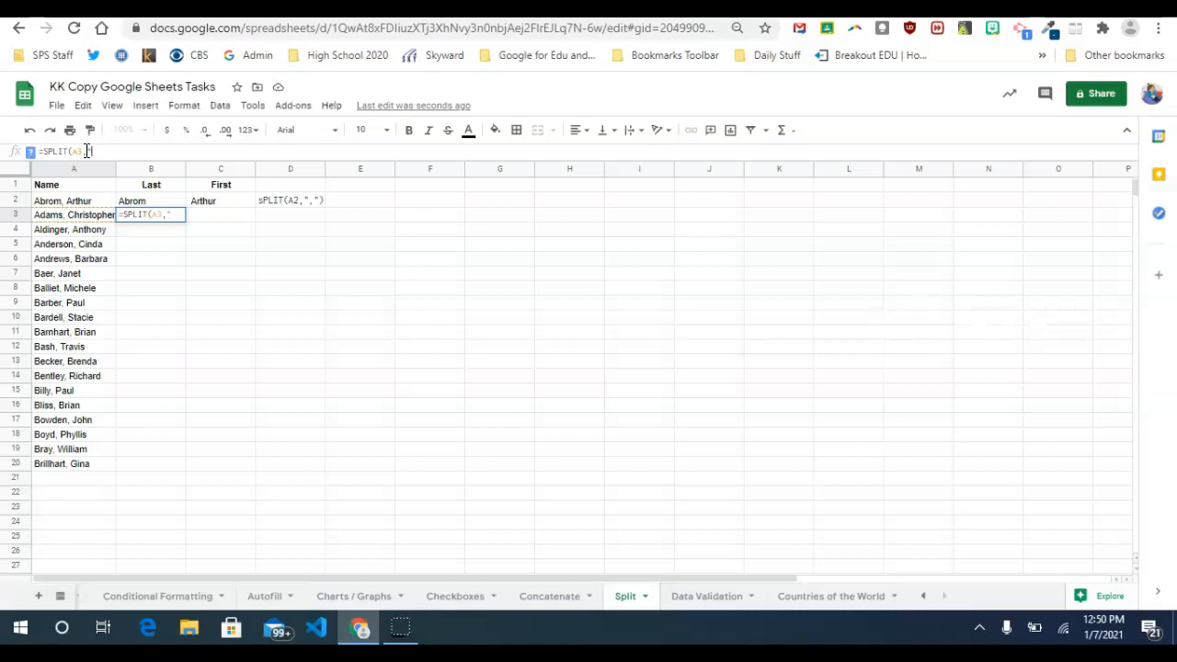
text(,""))
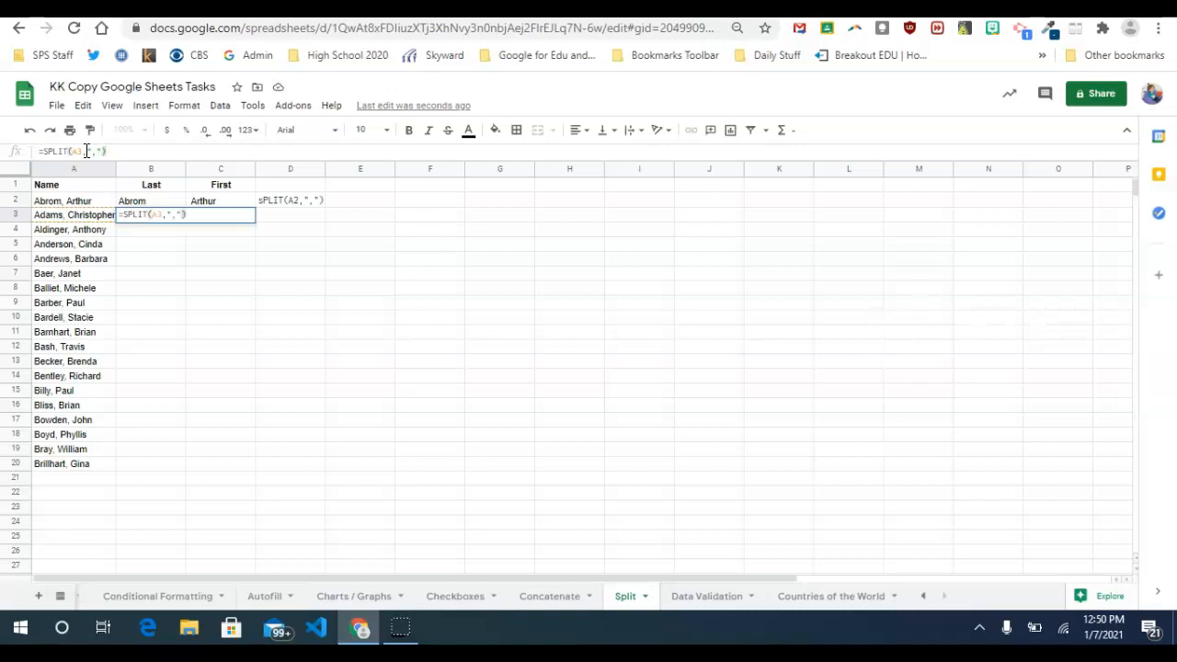
key(Return)
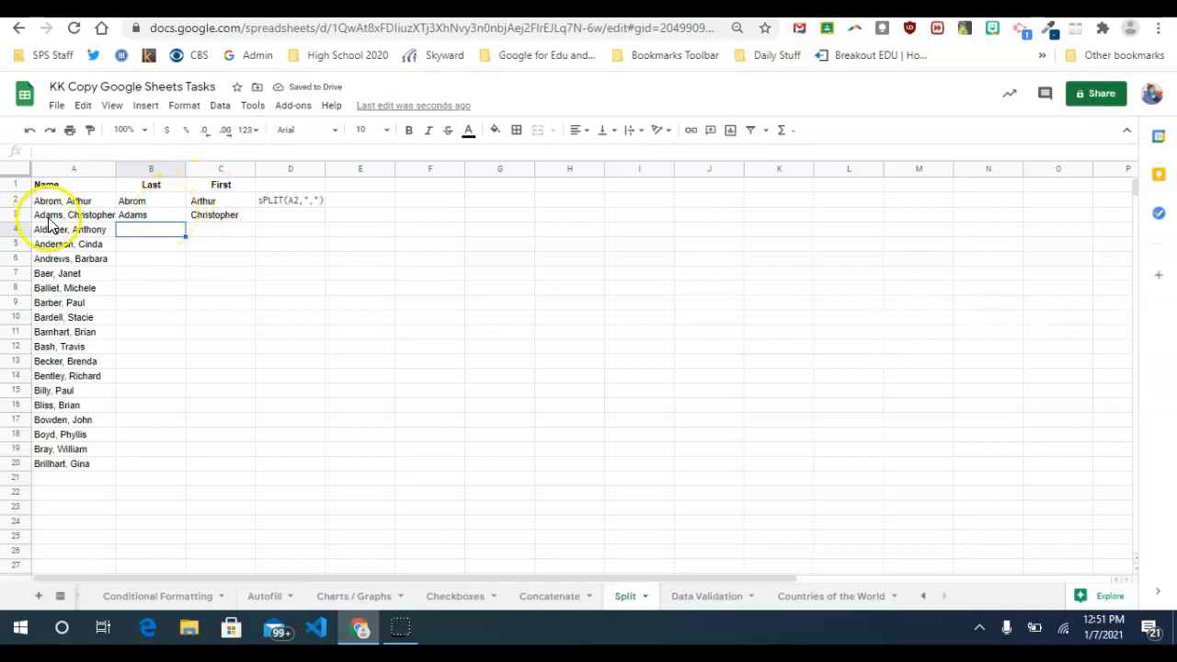
Fill the SPLIT formula from B3 down through B20 to separate the remaining names.
click(163, 217)
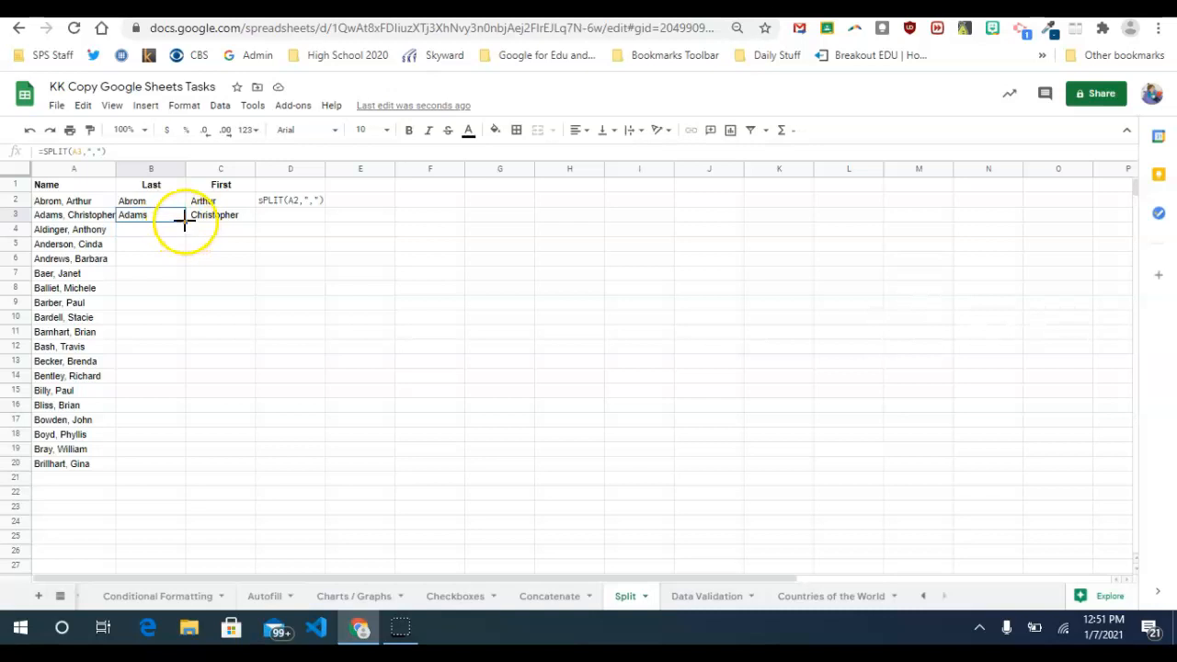
drag(185, 222, 169, 470)
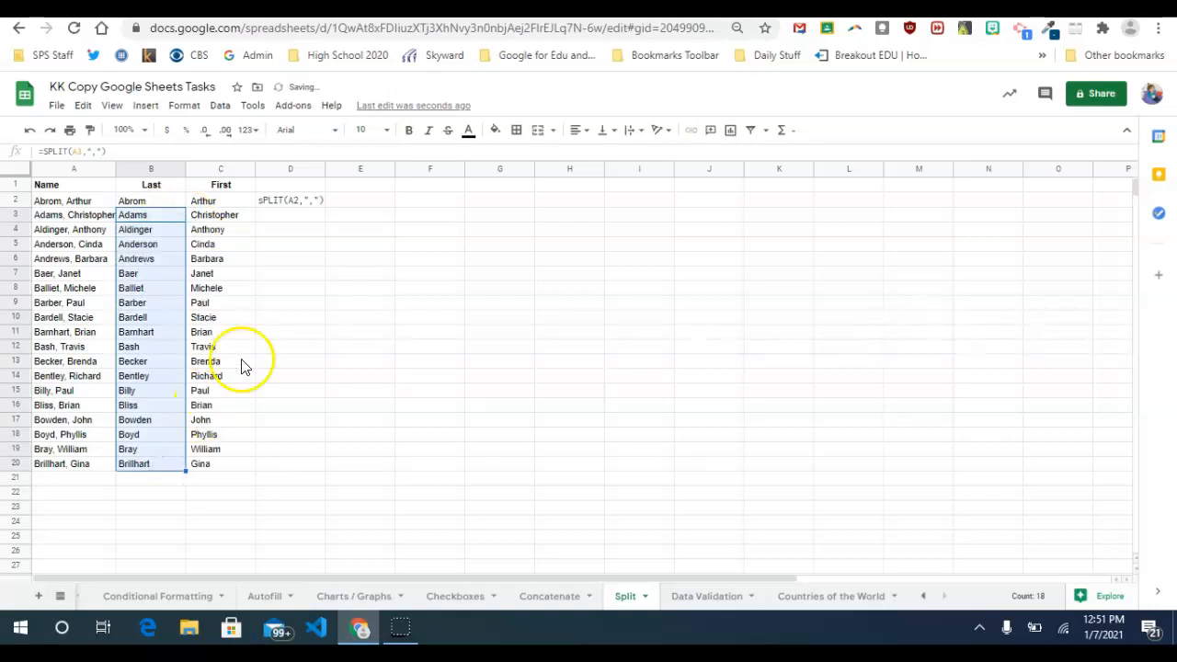
click(302, 264)
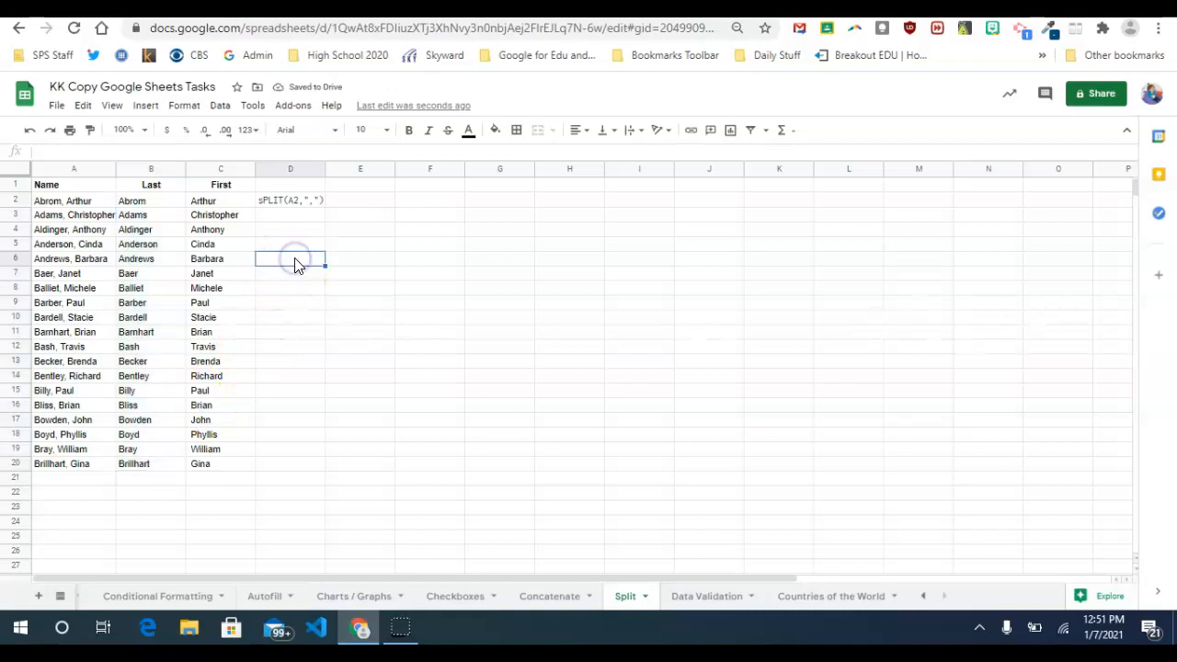